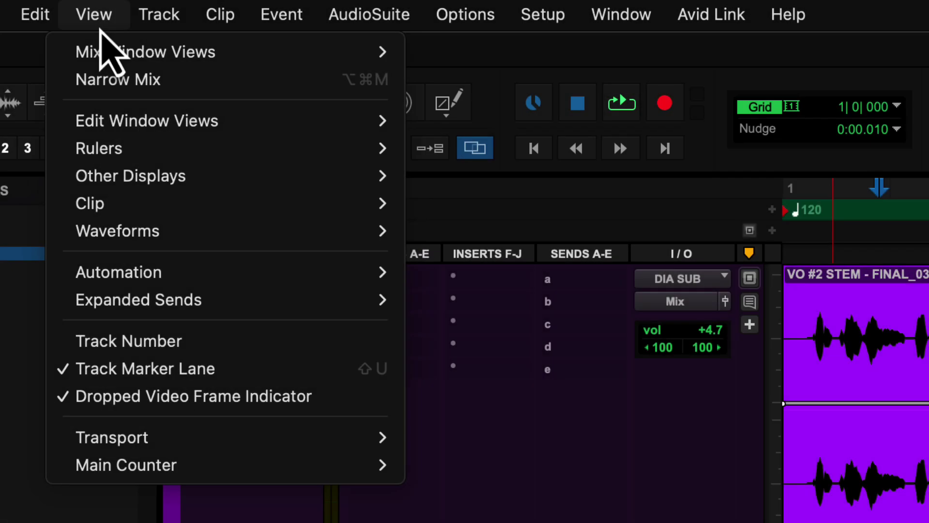
Hide and then re-show the per-track marker controls from the edit window column views
mouse_move(105, 121)
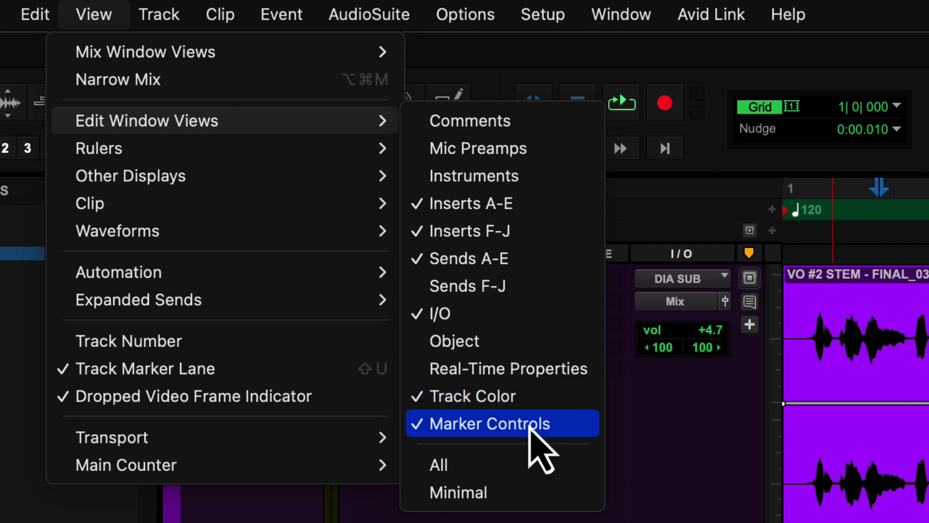
click(530, 427)
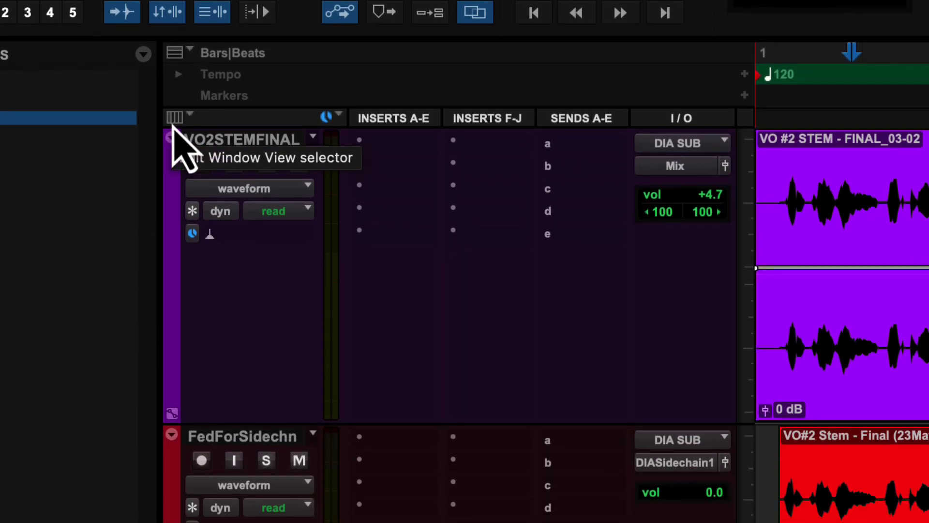
click(174, 246)
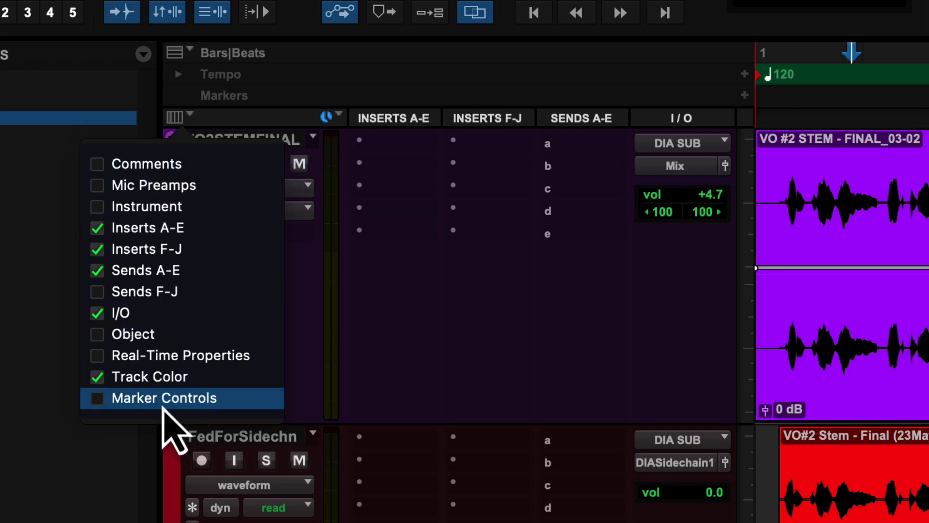
click(164, 407)
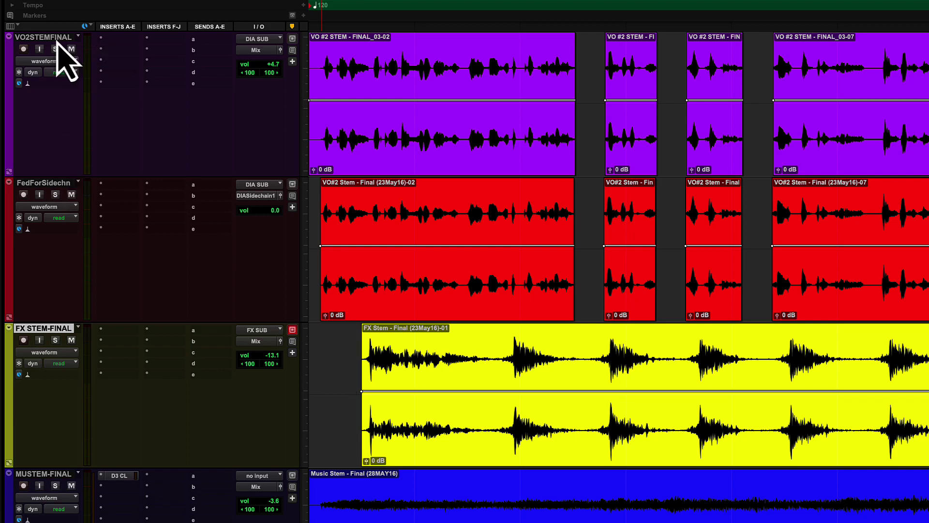
Select FedForSidechn, nudge the track target up and down, and return it to FedForSidechn
click(57, 40)
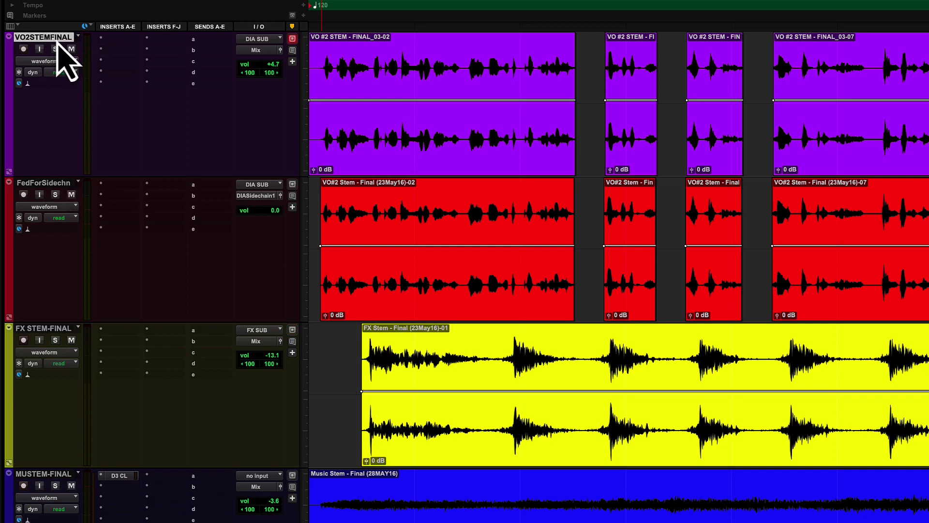
click(56, 330)
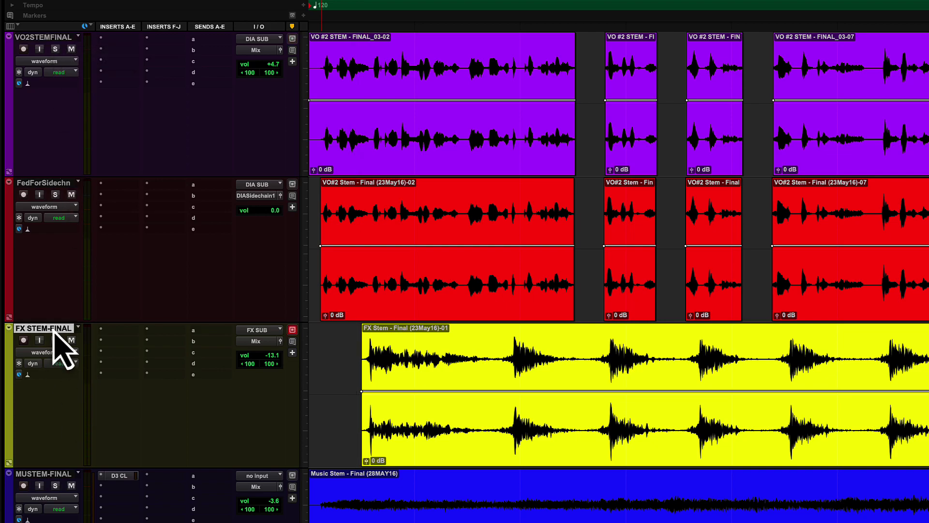
click(57, 187)
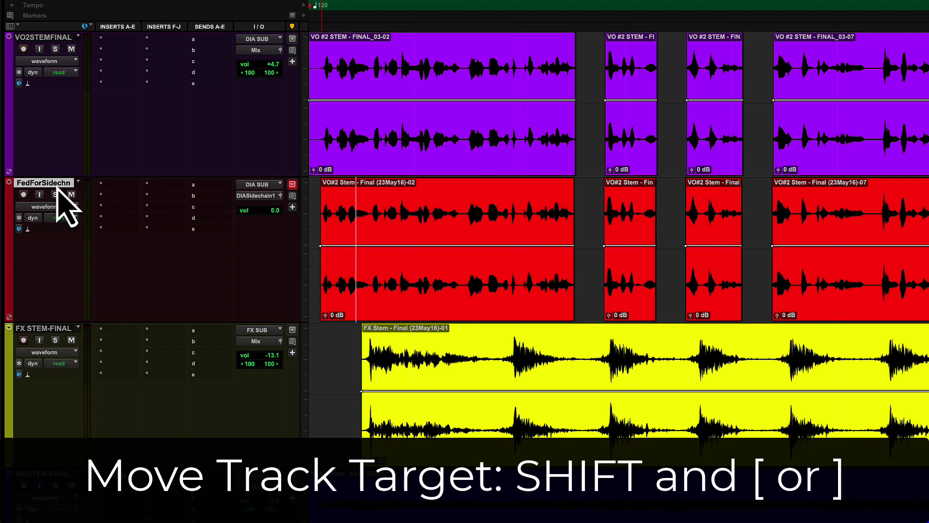
key(shift+bracketleft)
key(shift+bracketright)
key(shift+bracketright)
key(shift+bracketright)
key(shift+bracketleft)
key(shift+bracketleft)
key(shift+bracketleft)
key(shift+bracketright)
key(shift+bracketright)
key(shift+bracketleft)
key(shift+bracketleft)
key(shift+bracketleft)
key(shift+bracketright)
key(shift+bracketright)
key(shift+bracketright)
key(shift+bracketleft)
key(shift+bracketleft)
key(shift+bracketleft)
key(shift+bracketleft)
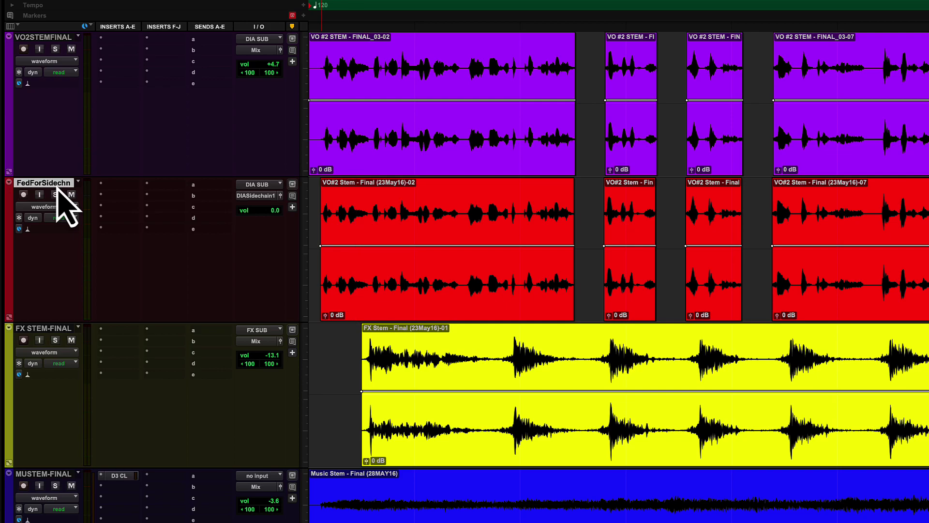
Name a new memory location 'MEM ON MAIN RULER', trying Selection and None before settling on Marker
key(KP_Enter)
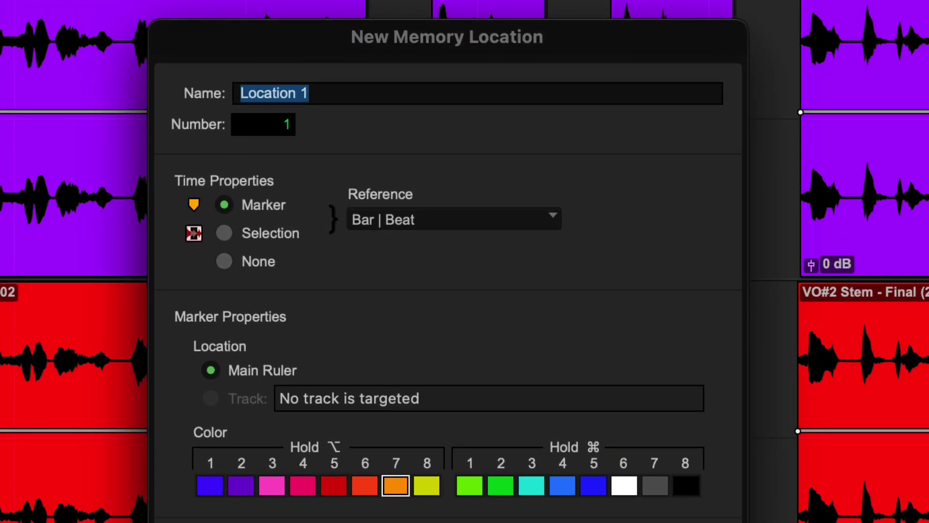
text(MEM ON )
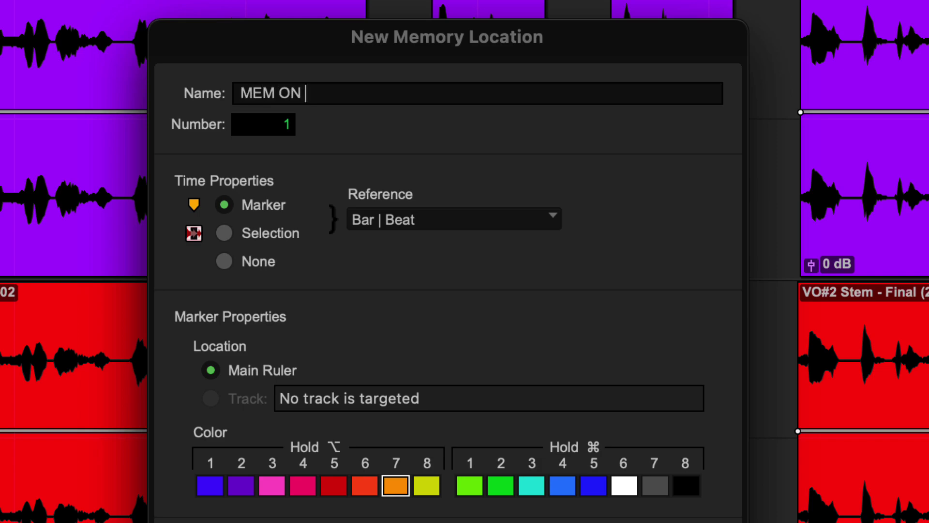
text(MAIN RULER)
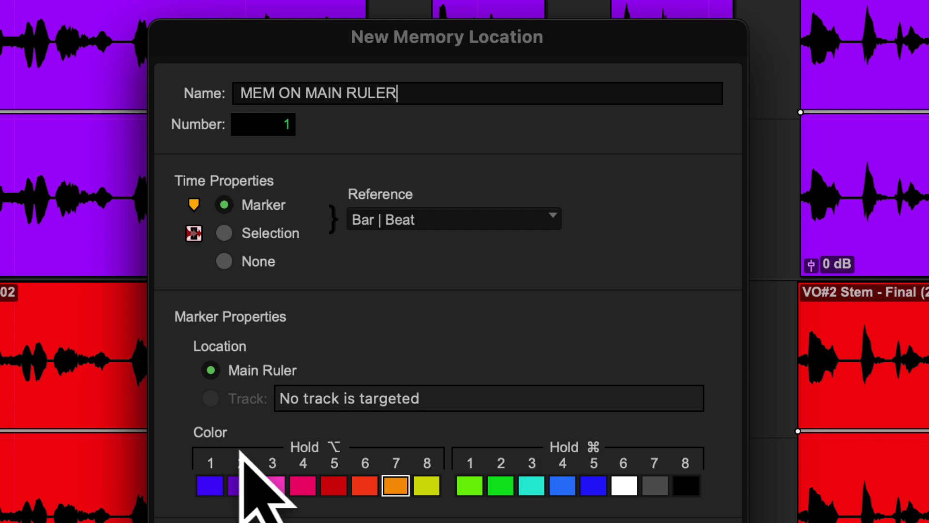
click(228, 233)
click(228, 266)
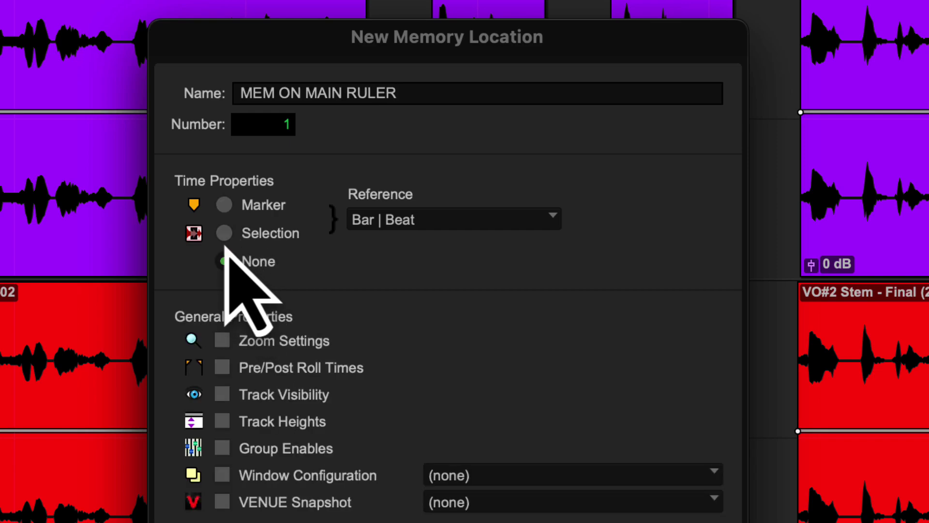
click(224, 206)
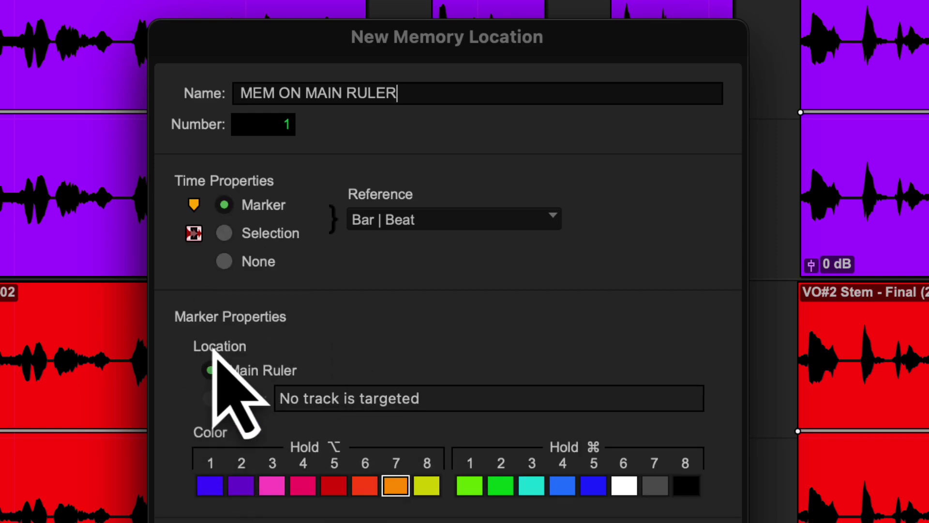
click(229, 240)
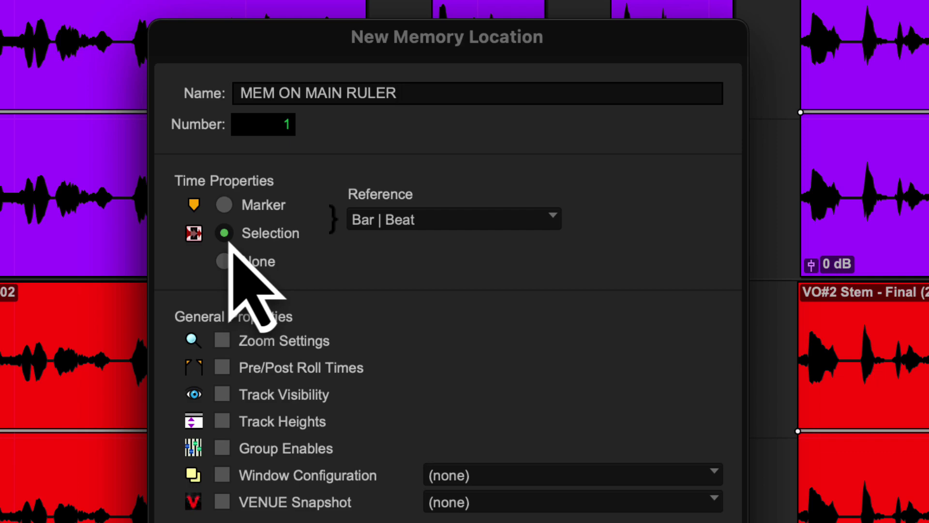
click(234, 263)
click(224, 205)
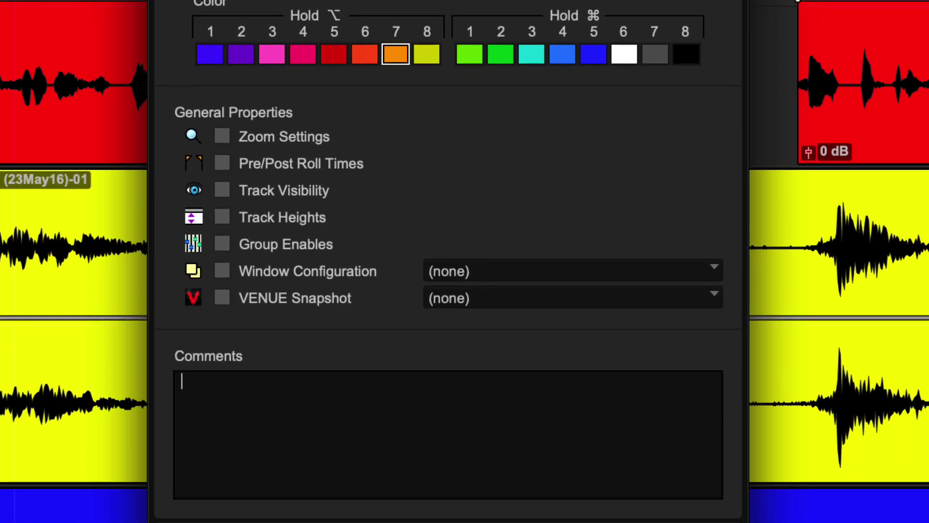
Comment the location: 'This is originally created on the ruler but we're going to move tis to another track'
text(This is originally crea)
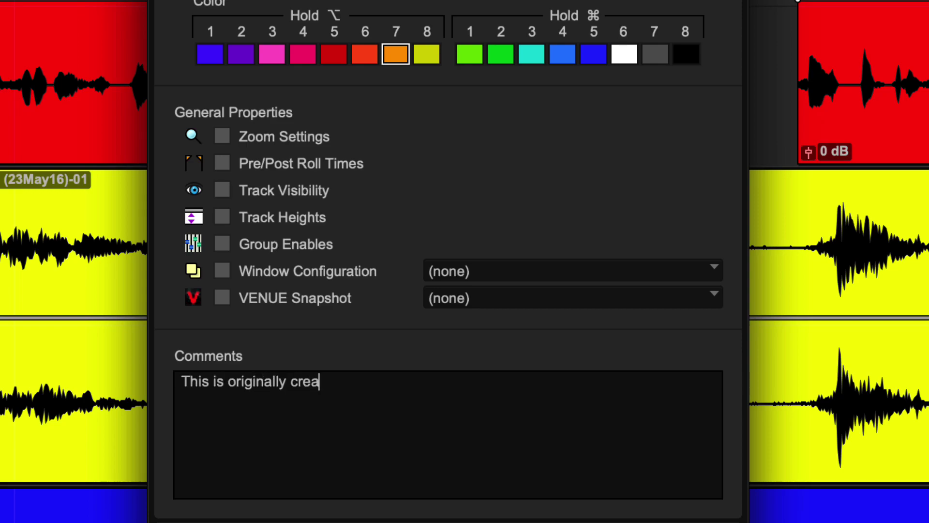
text(ted on the ruler but we7re)
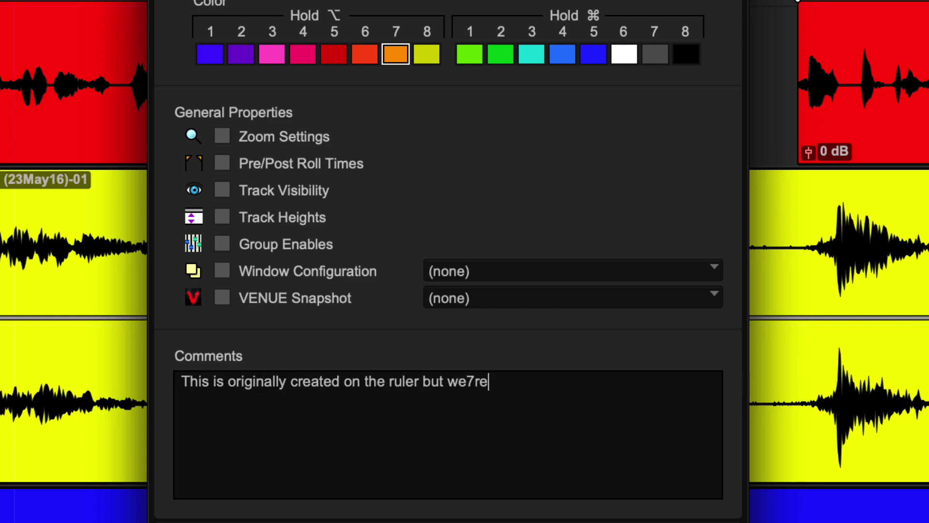
key(BackSpace)
key(BackSpace)
key(BackSpace)
key(BackSpace)
text('re going to move tis to an)
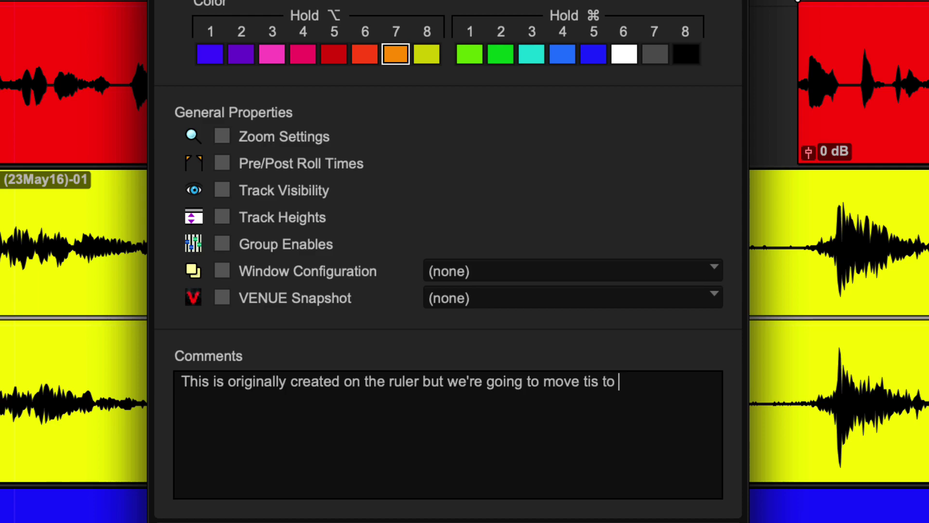
text(other track)
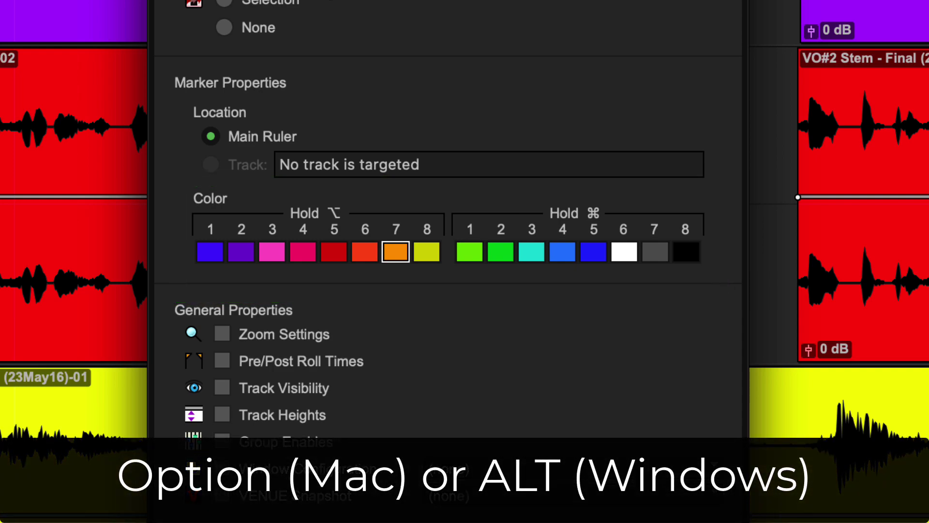
Cycle the marker through first-bank colours, trying red-orange, yellow-green and pink
key(alt+1)
key(alt+3)
key(alt+1)
key(alt+2)
key(alt+3)
key(alt+4)
key(alt+6)
key(alt+7)
key(alt+8)
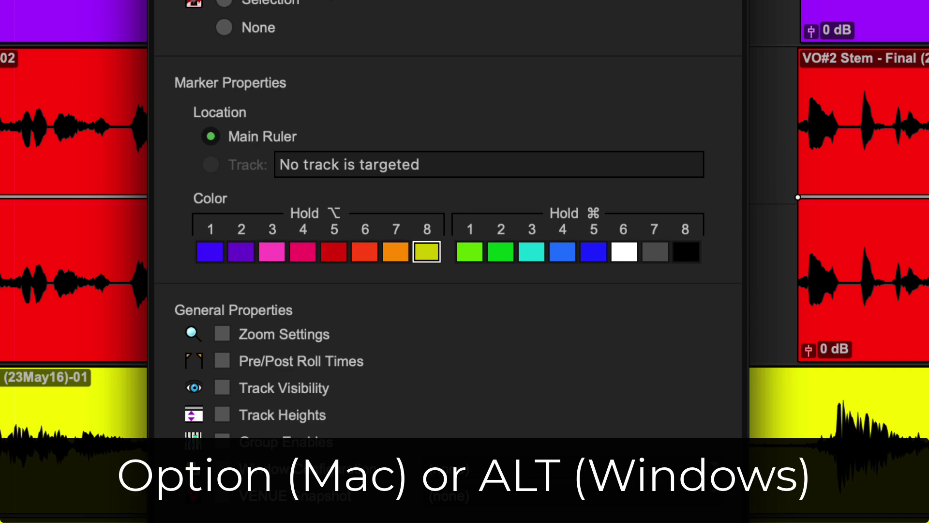
key(alt+2)
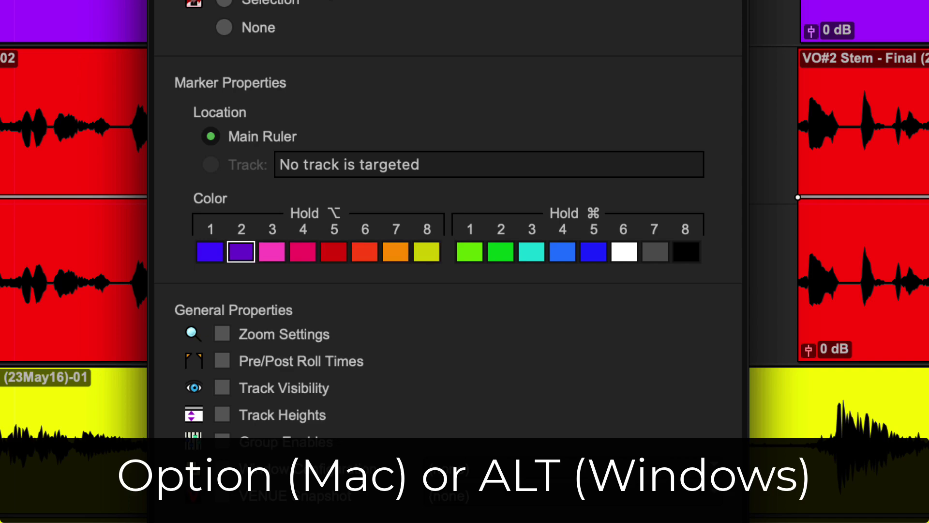
key(alt+3)
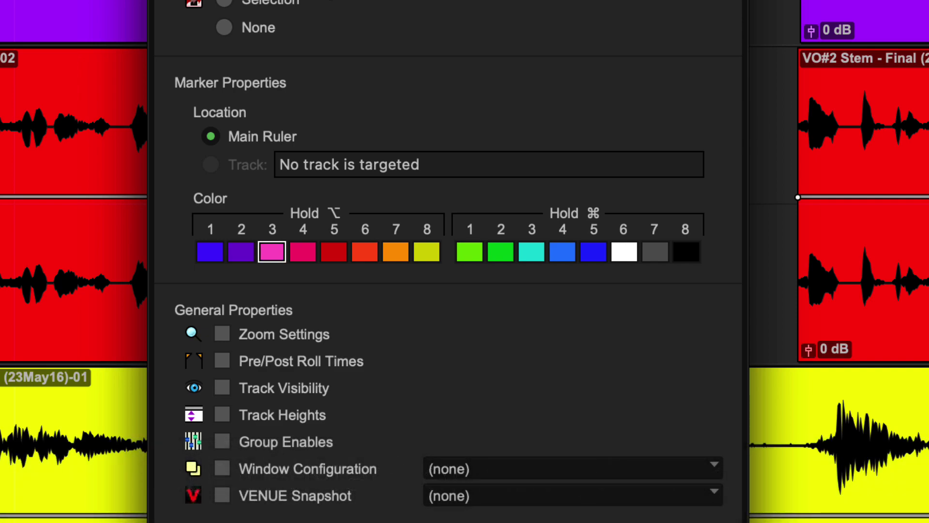
Choose cyan from the second colour bank and close Marker Properties
key(super+4)
key(super+5)
key(super+6)
key(super+5)
key(super+4)
key(super+1)
key(super+3)
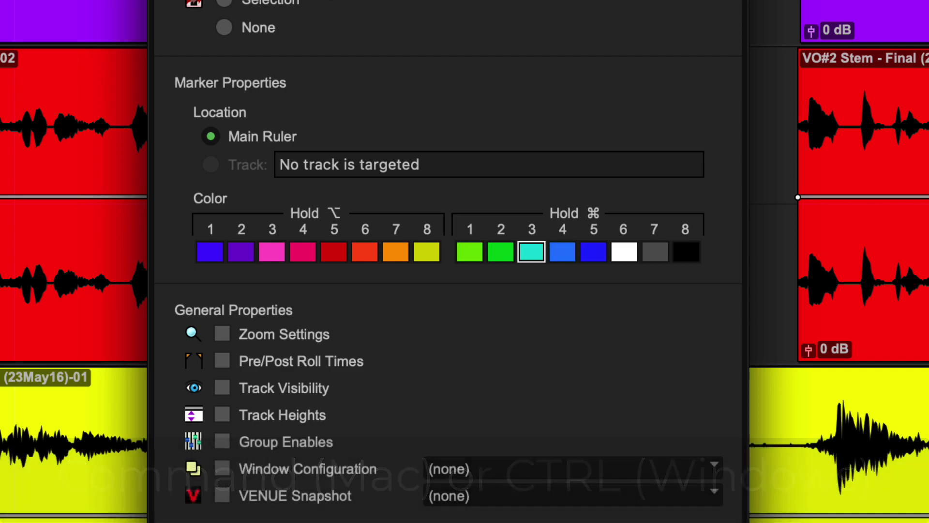
key(Escape)
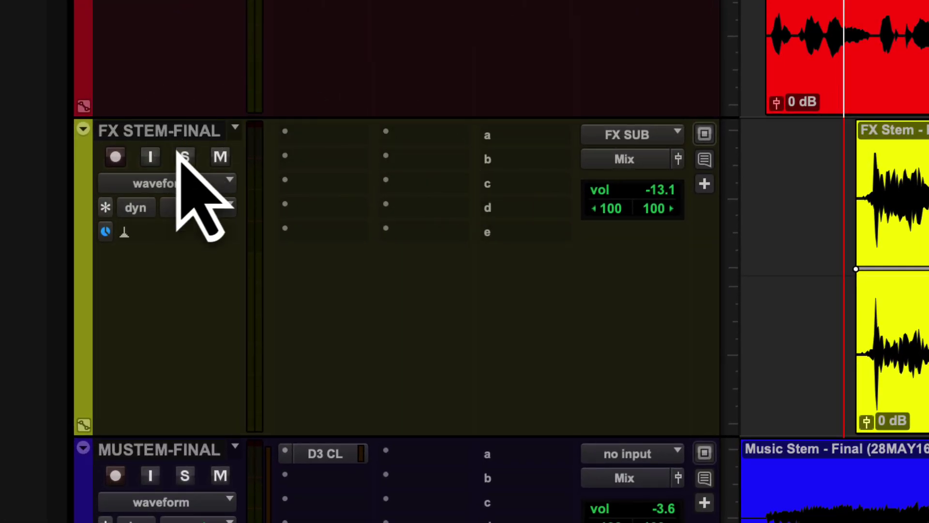
Add a blue track marker named 'FX Hit' on FX STEM-FINAL at the playhead
click(176, 134)
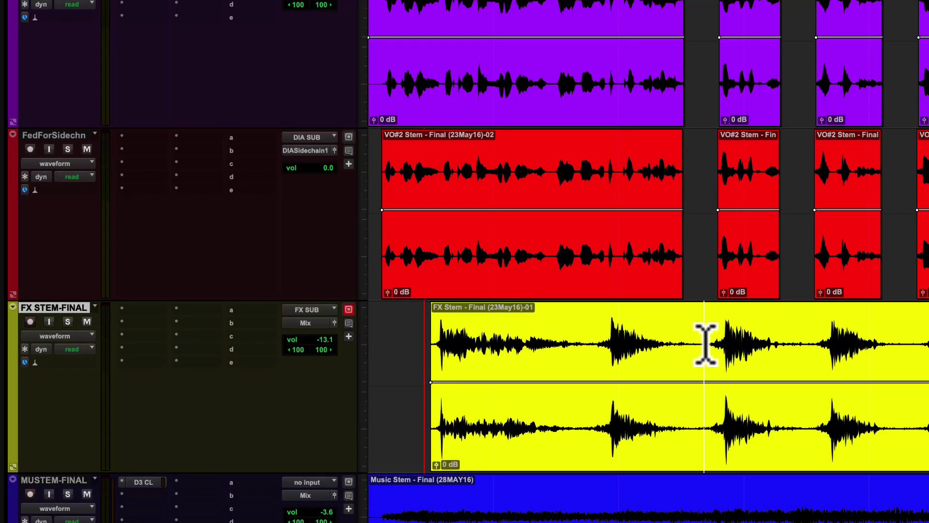
key(KP_Enter)
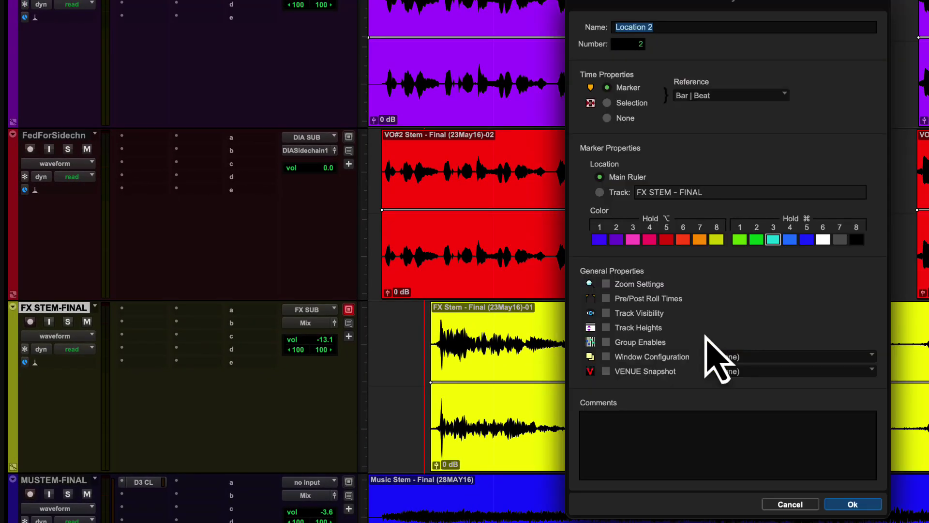
text(FX Hit)
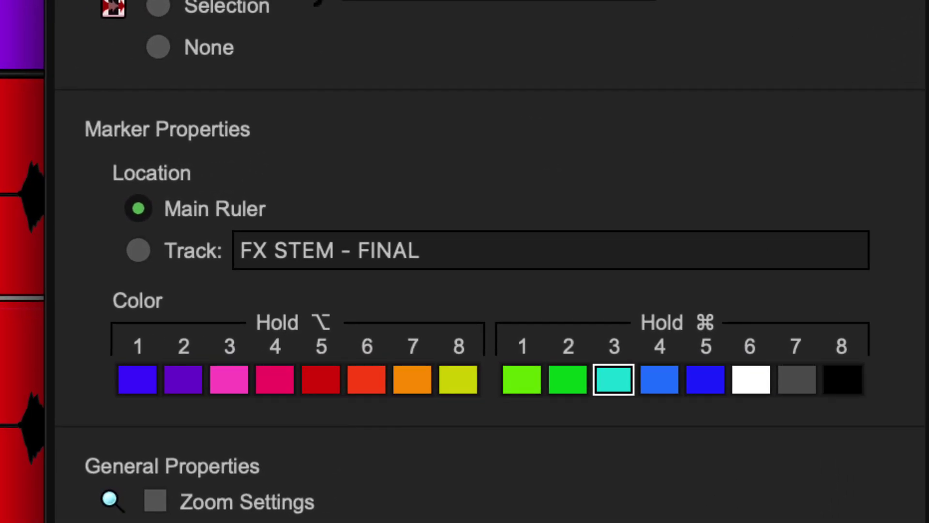
click(138, 250)
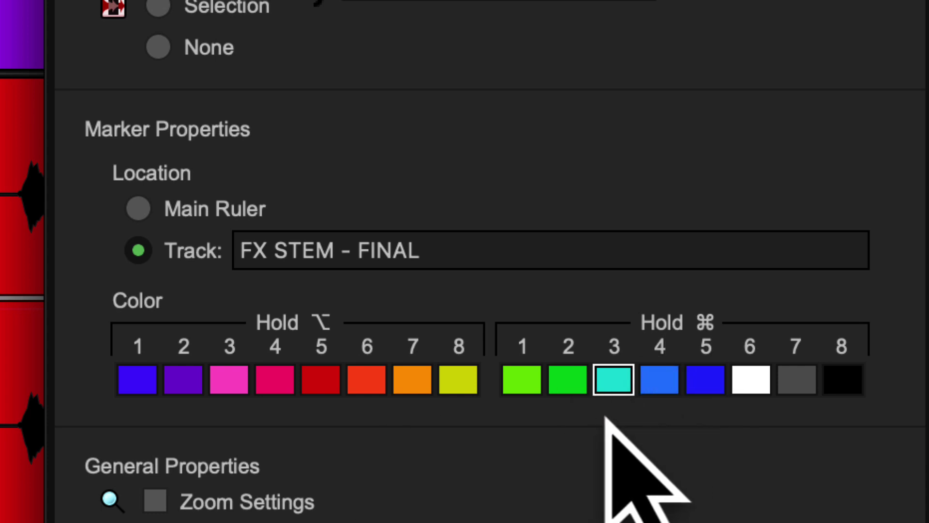
click(709, 381)
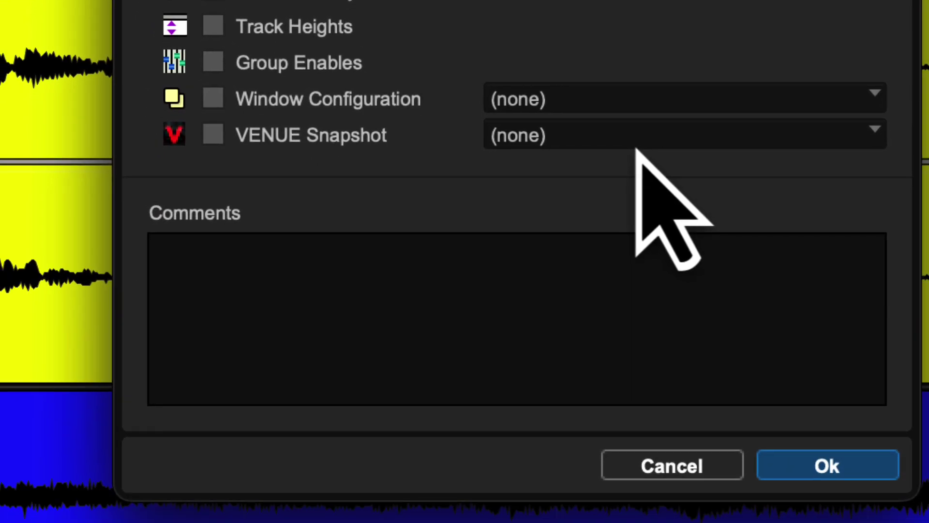
key(Return)
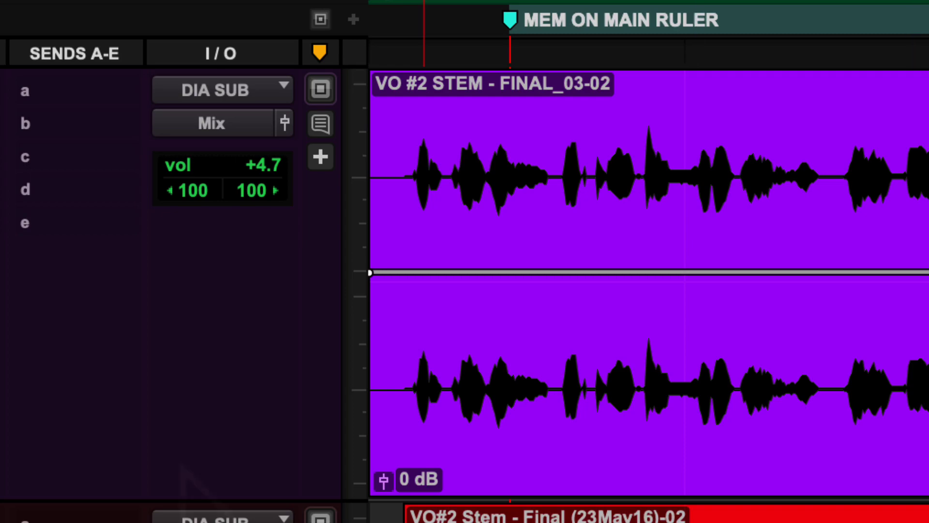
Add a VO2STEMFINAL track marker, renaming the default Location 3 to 'Verse Lyrics'
click(321, 160)
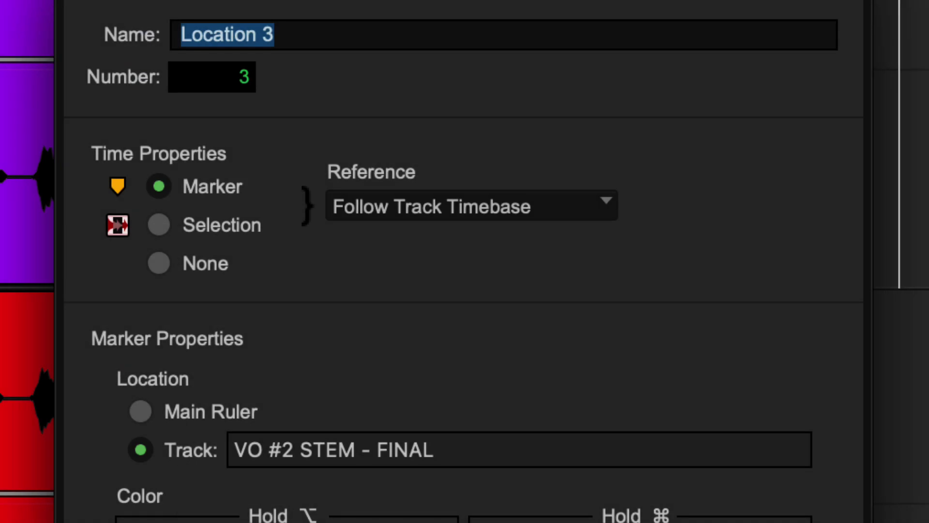
key(BackSpace)
text(Verse Lyrics)
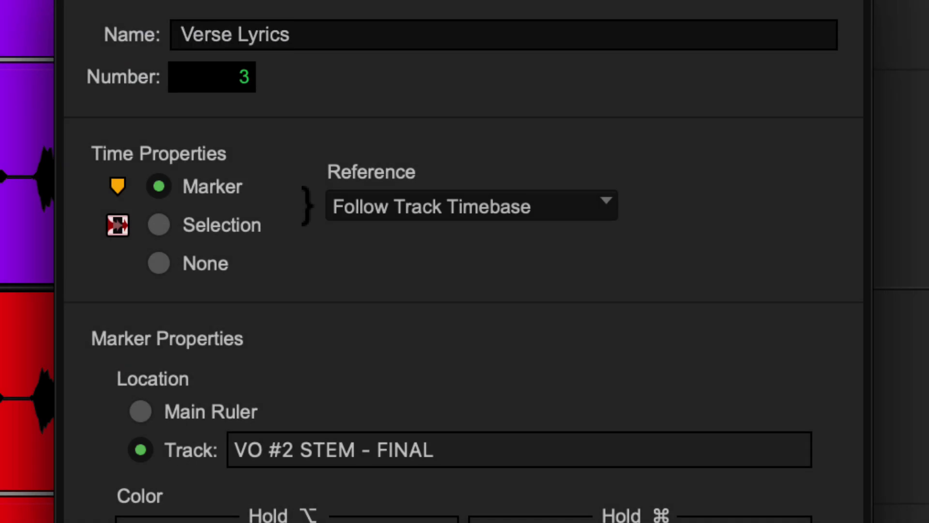
key(Return)
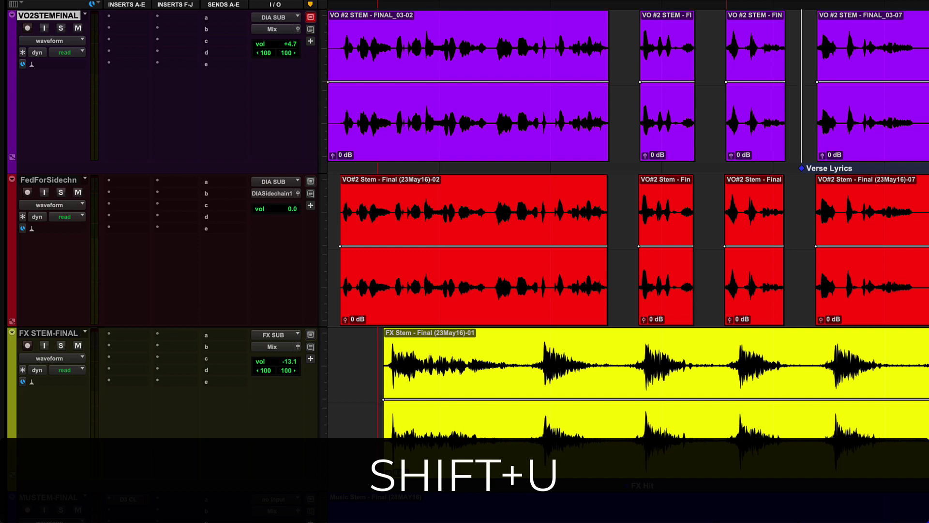
Toggle the track marker lanes off and on with Shift+U, then target FedForSidechn for new markers
key(shift+u)
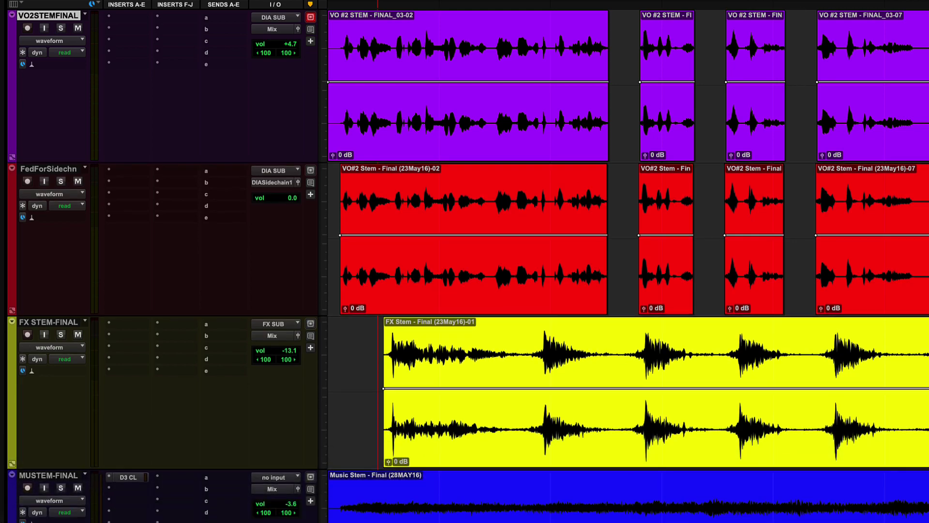
key(shift+u)
key(shift+u)
key(shift+u)
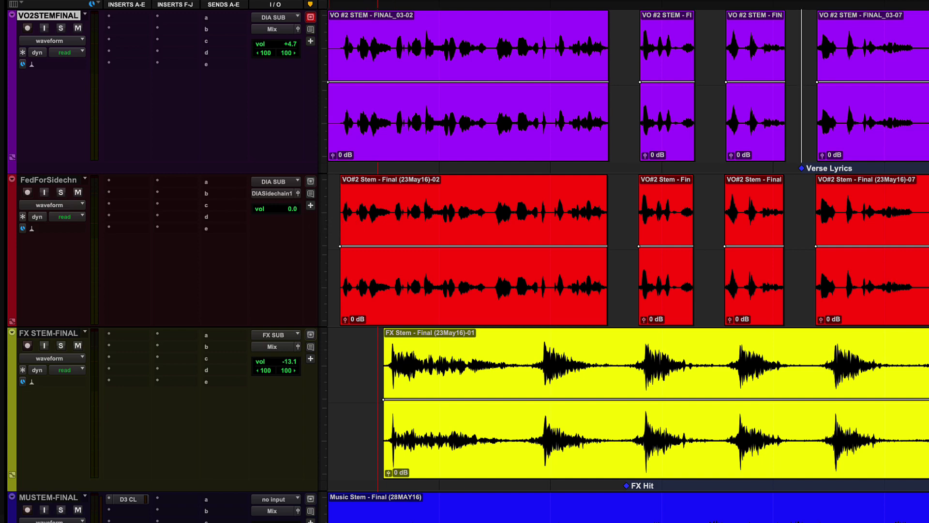
key(super+Return)
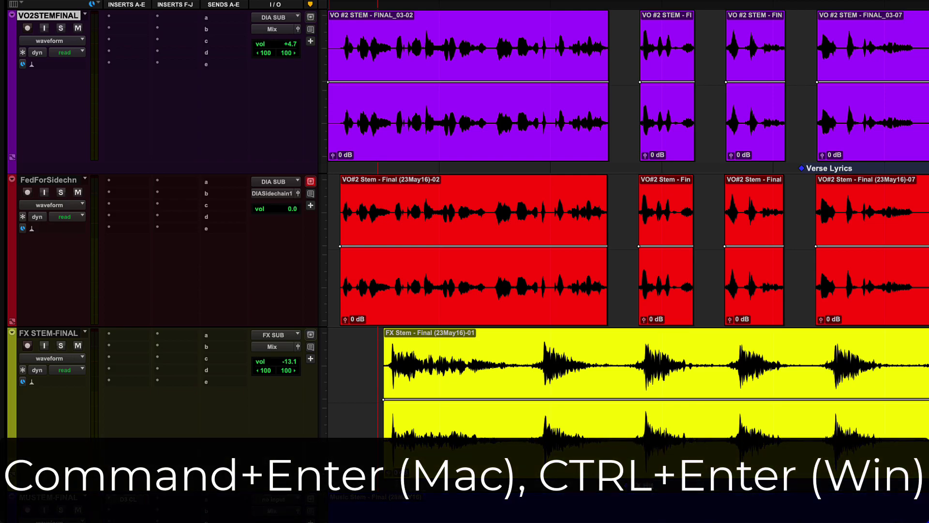
key(super+Return)
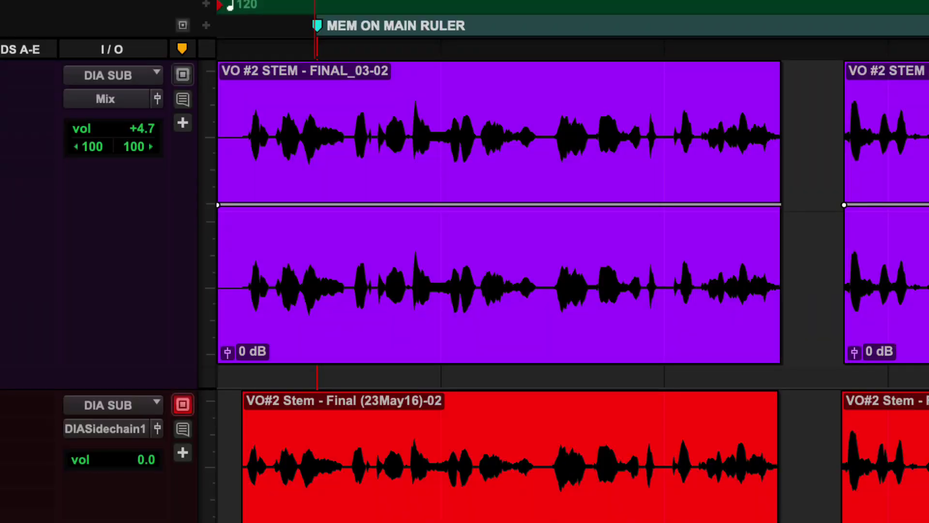
Set the Verse 1 marker's location to Track after toggling it to Main Ruler and back
ctrl+click(317, 25)
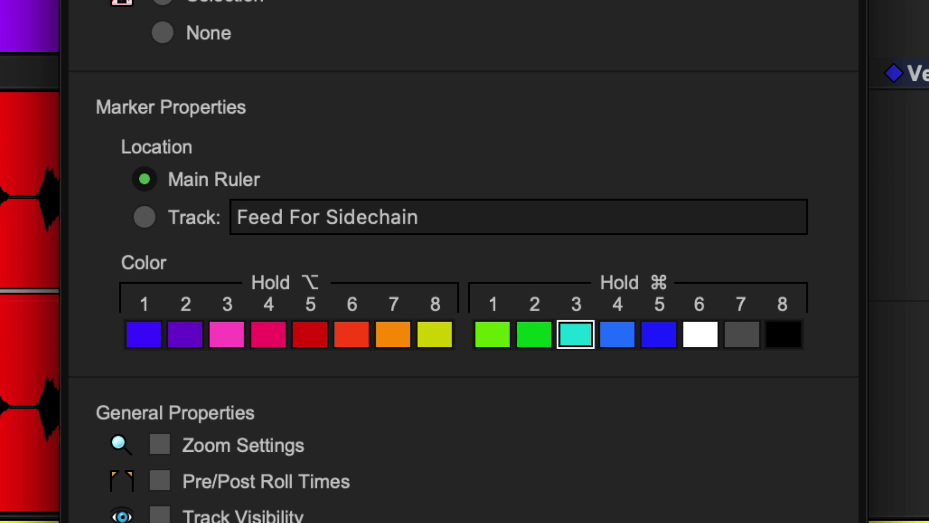
click(144, 217)
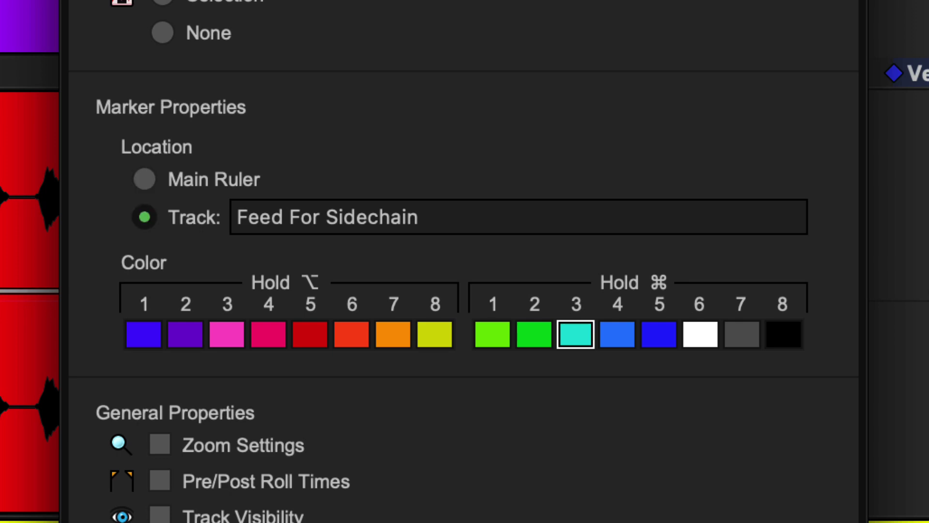
click(145, 179)
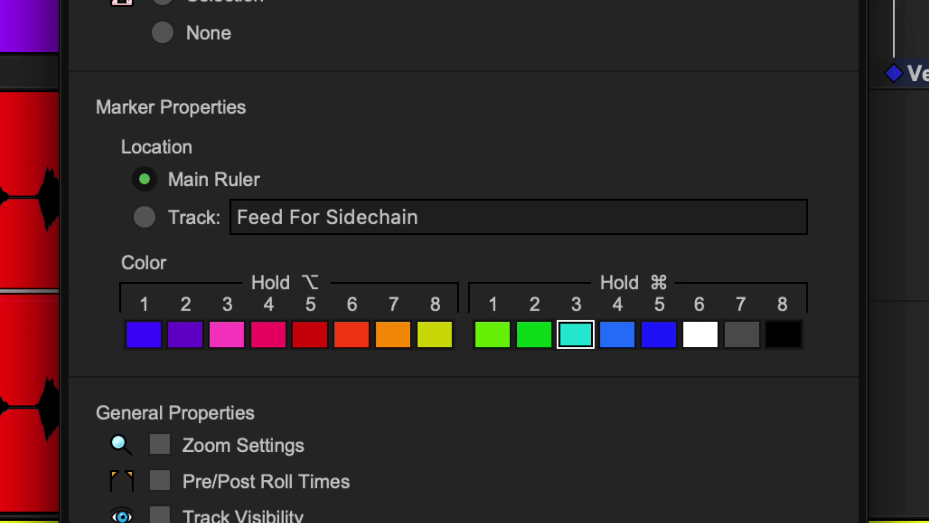
click(144, 217)
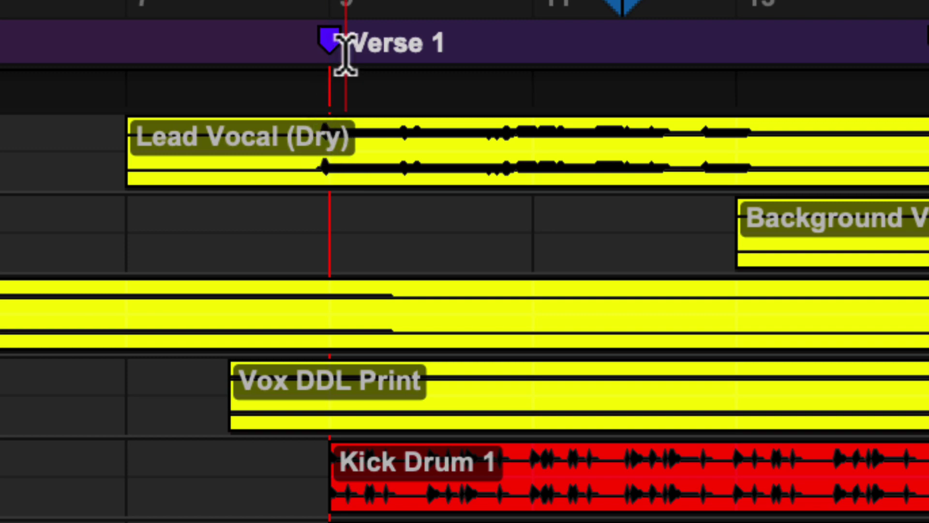
Drag Verse 1 later, down into a track's marker lane, then back to the Markers ruler
mouse_move(334, 49)
mouse_down()
mouse_move(346, 58)
mouse_move(510, 67)
mouse_move(247, 73)
mouse_move(271, 73)
mouse_move(293, 114)
mouse_move(333, 387)
mouse_move(328, 425)
mouse_up()
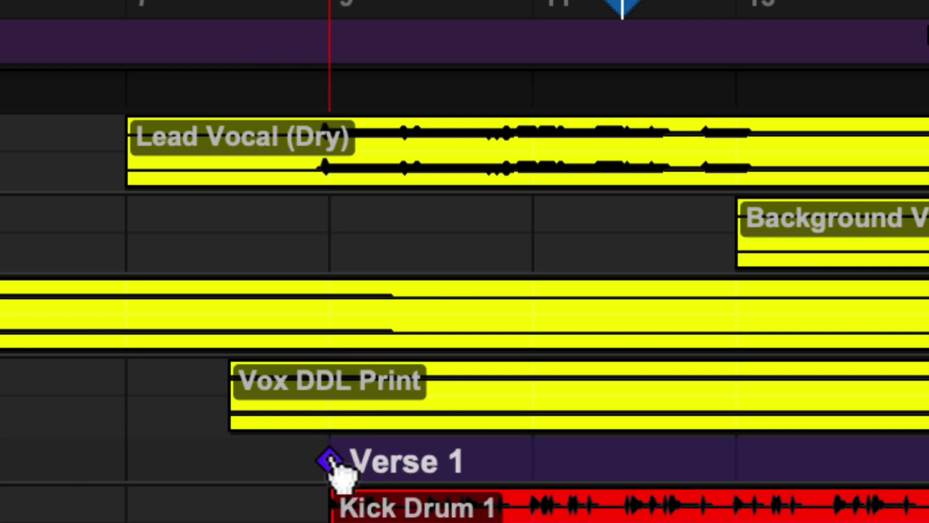
mouse_move(339, 472)
mouse_down()
mouse_move(431, 369)
mouse_move(591, 239)
mouse_move(581, 224)
mouse_up()
drag(590, 307, 330, 59)
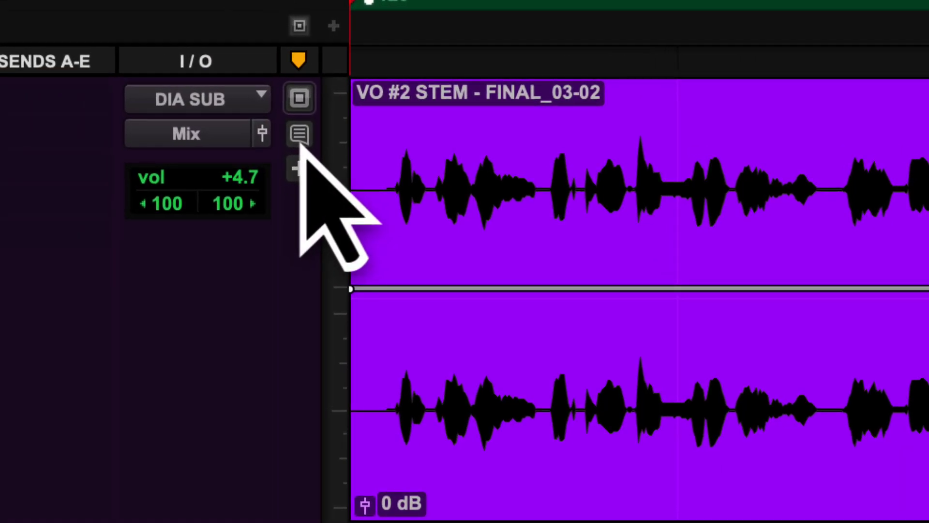
Show the Verse Lyrics comment on the VO2STEMFINAL marker lane, then return to marker names
click(300, 141)
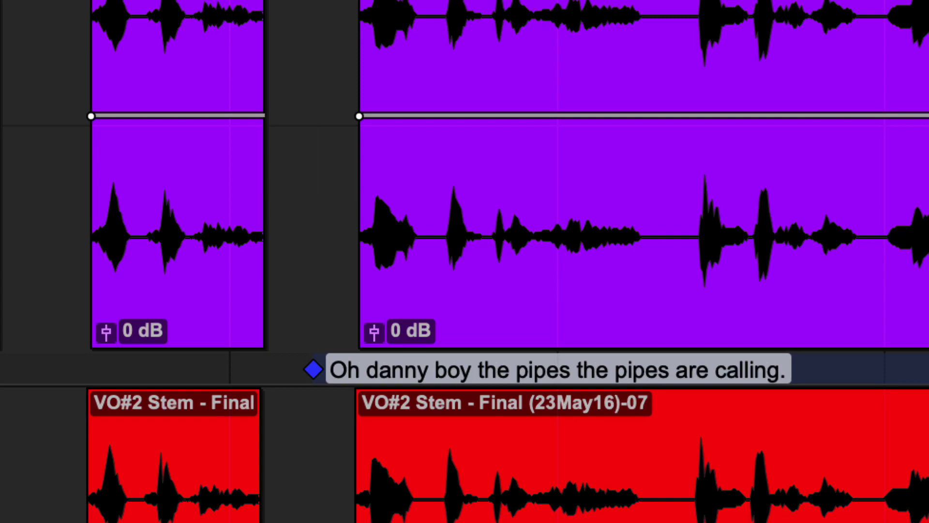
key(shift+n)
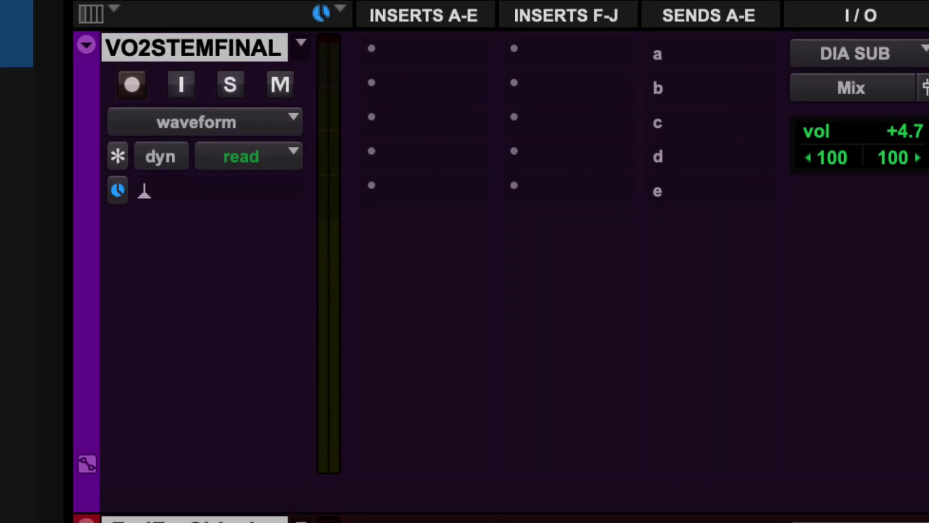
Switch the VO2STEMFINAL track from waveform to markers view, revealing the Verse Lyrics marker and comment
click(200, 131)
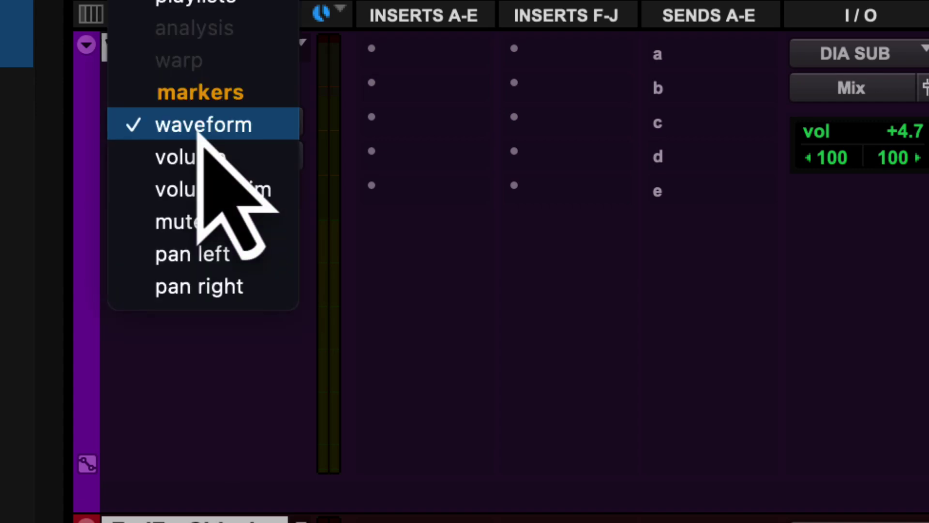
click(201, 139)
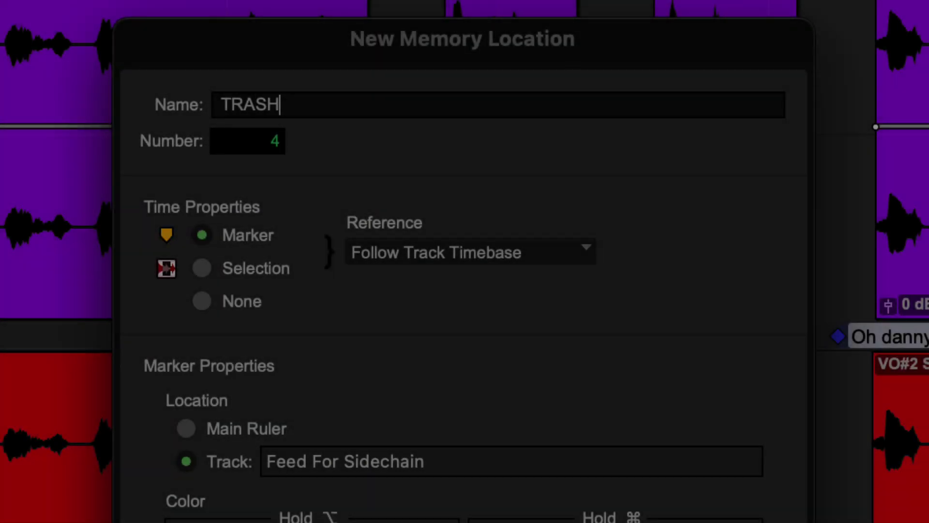
Finish naming the new track marker TRASHME
text(ME)
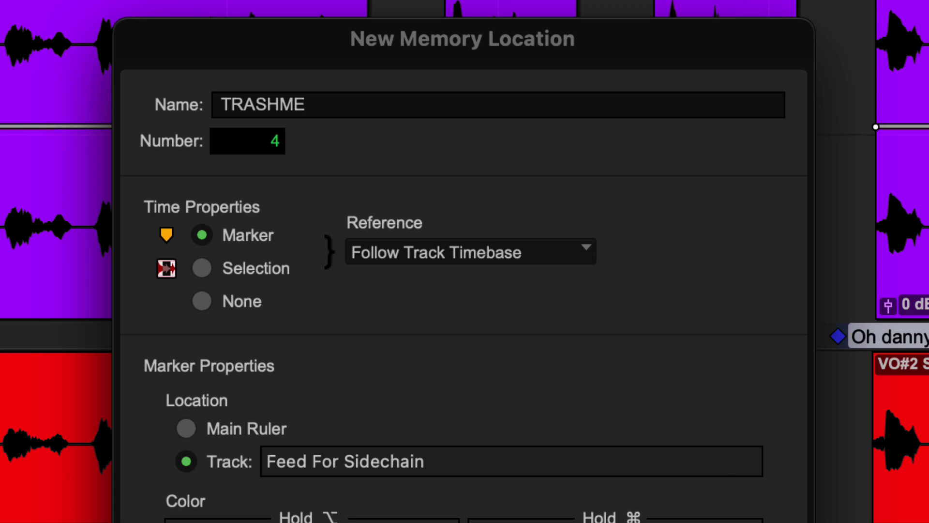
Check the TRASHME marker's Reference options, then drag its short red clip to the track's end
click(435, 256)
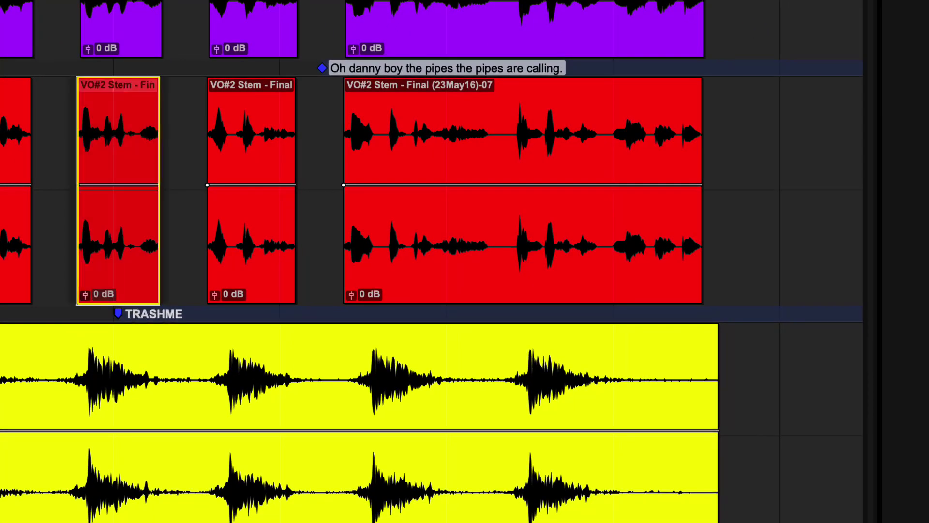
drag(116, 189, 787, 189)
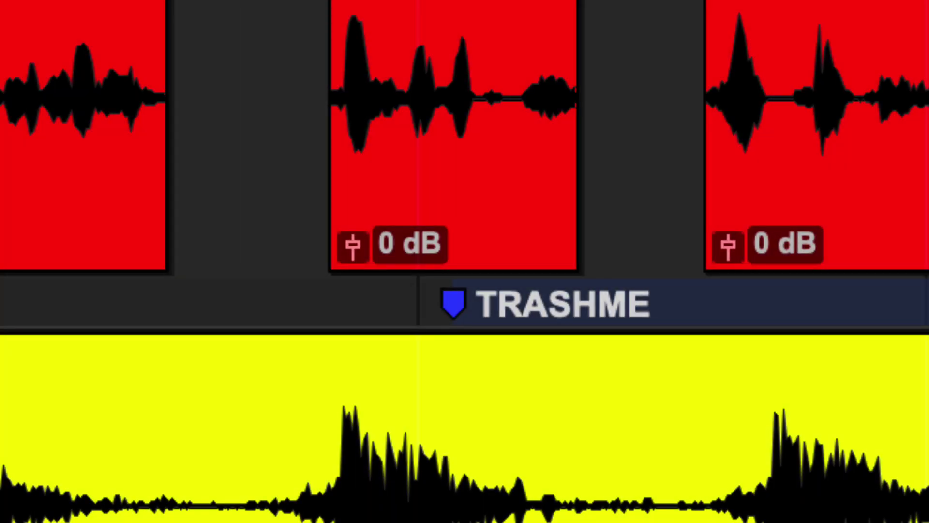
Select the middle red clip and snap the TRASHME marker to its end boundary
click(453, 145)
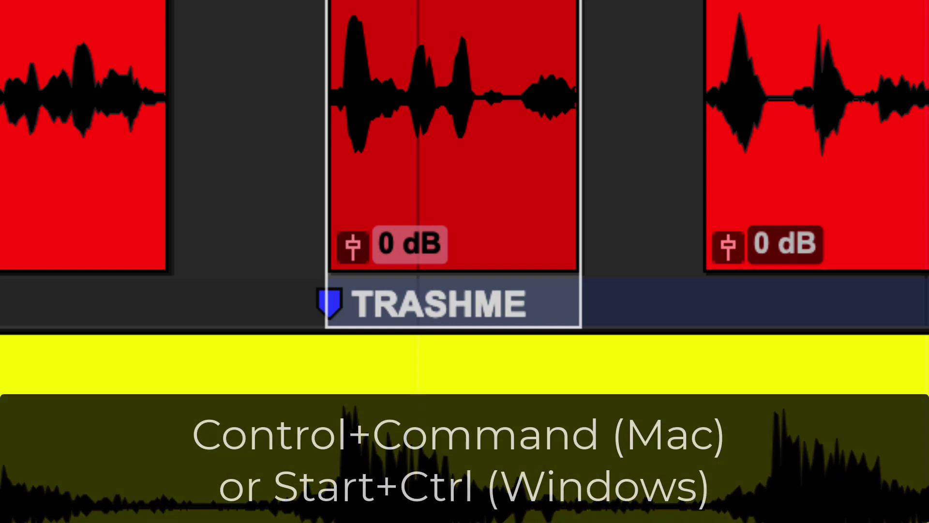
ctrl+super+click(331, 303)
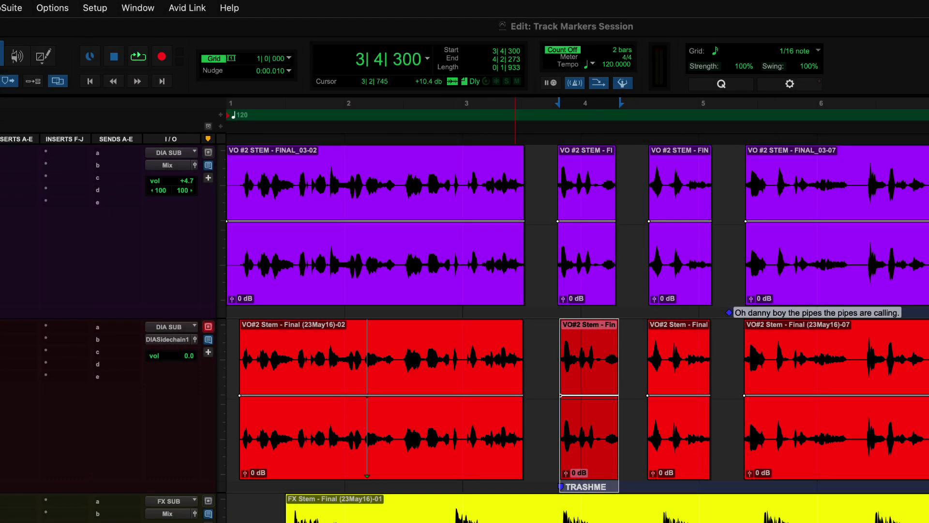
Select the range 3|3|498 to 6|1|951 and bring up the Color Palette for markers
click(540, 126)
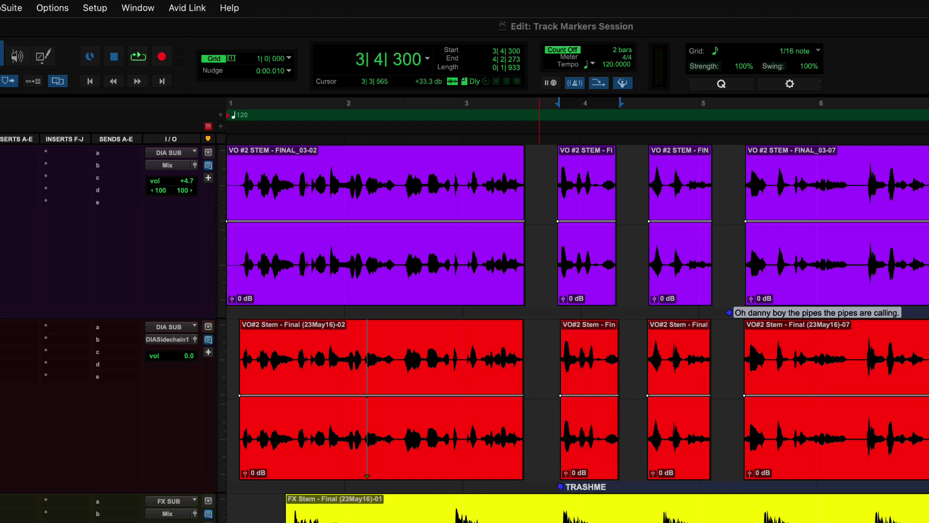
drag(536, 363, 846, 363)
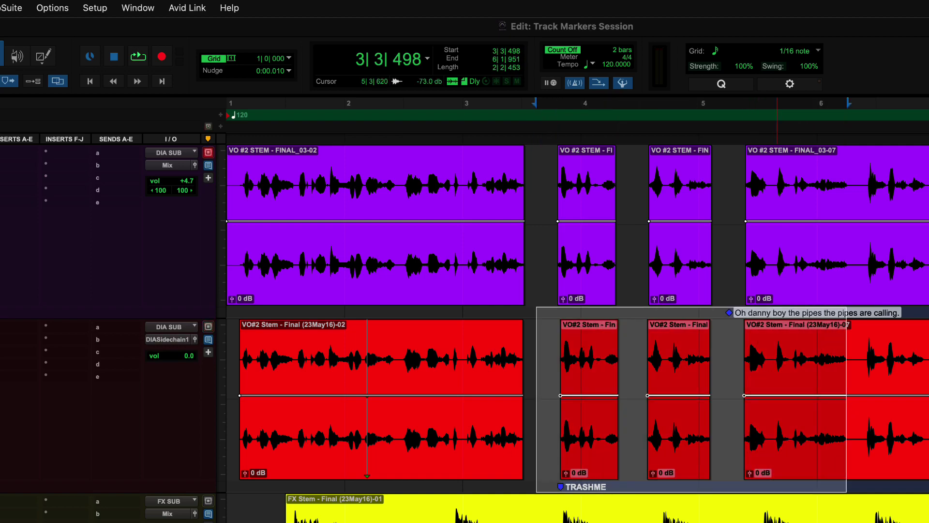
click(138, 8)
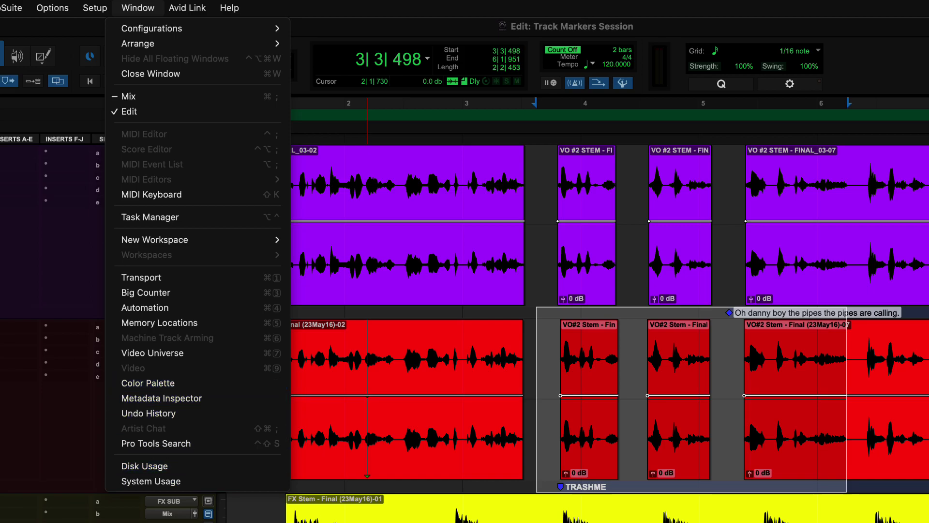
click(148, 382)
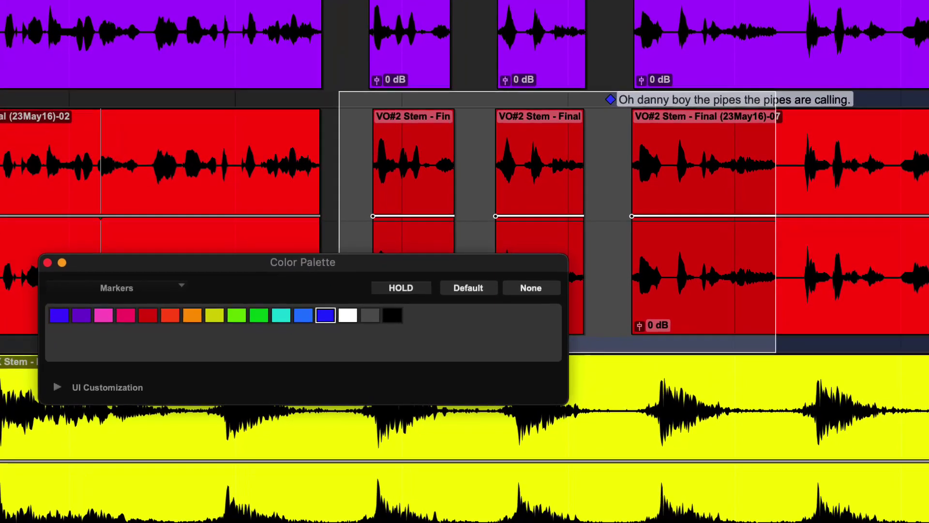
Cycle the lyrics marker through pink, purple, red, orange and green, settling on light blue
click(298, 425)
click(80, 314)
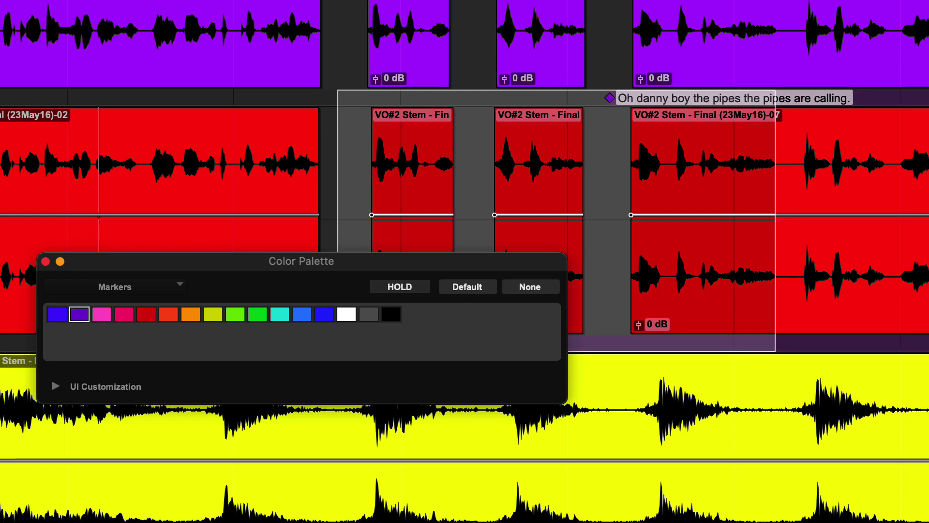
click(146, 314)
click(191, 314)
click(257, 314)
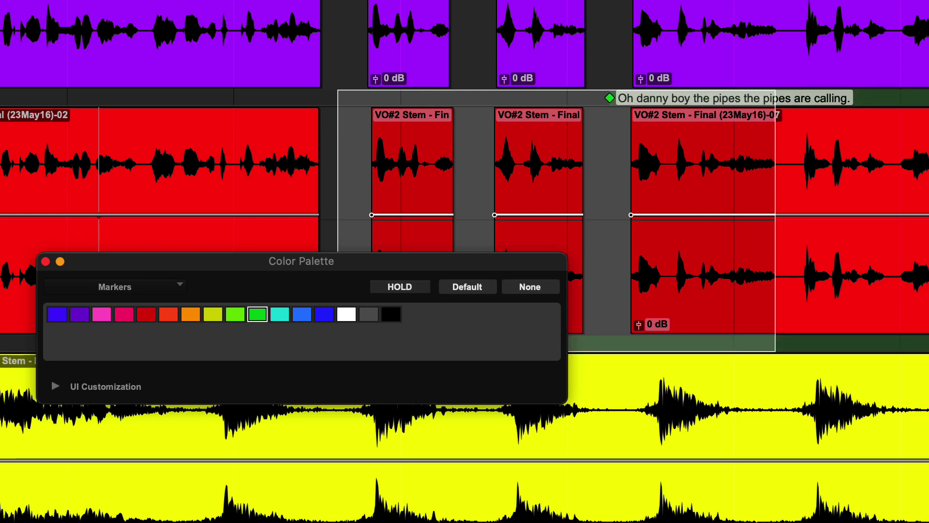
click(302, 314)
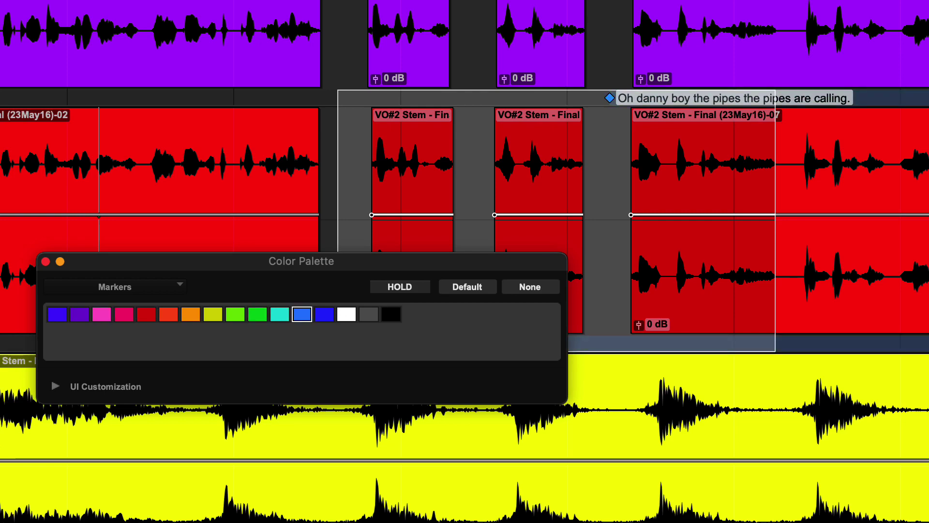